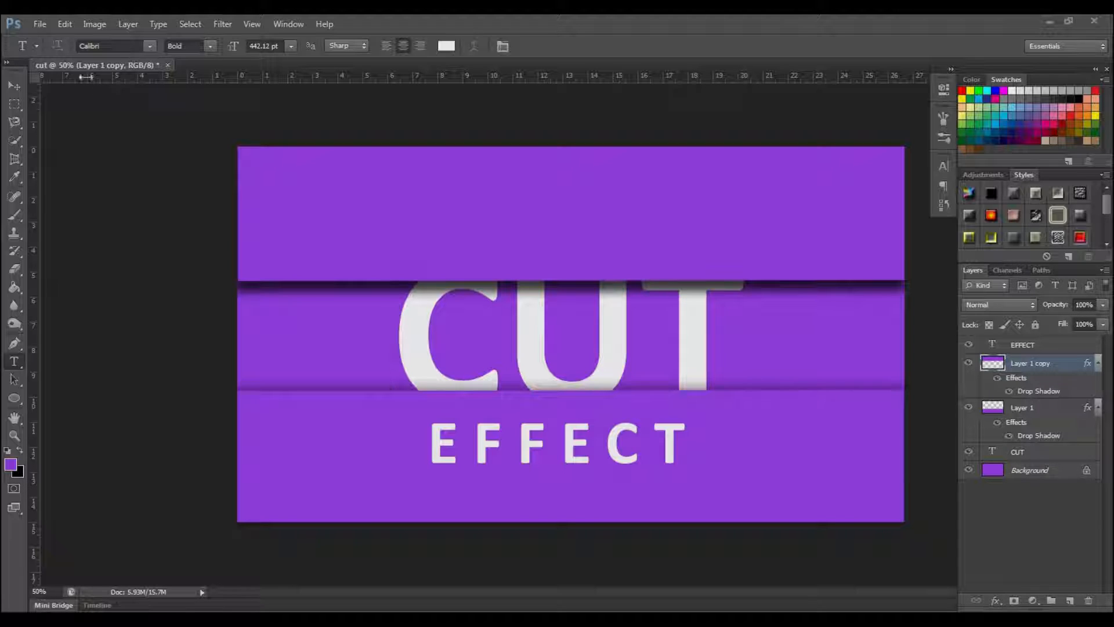
Create a 1920 × 1080 px RGB Color document at 72 pixels/inch and fill its white background with the purple foreground color
left_click(43, 29)
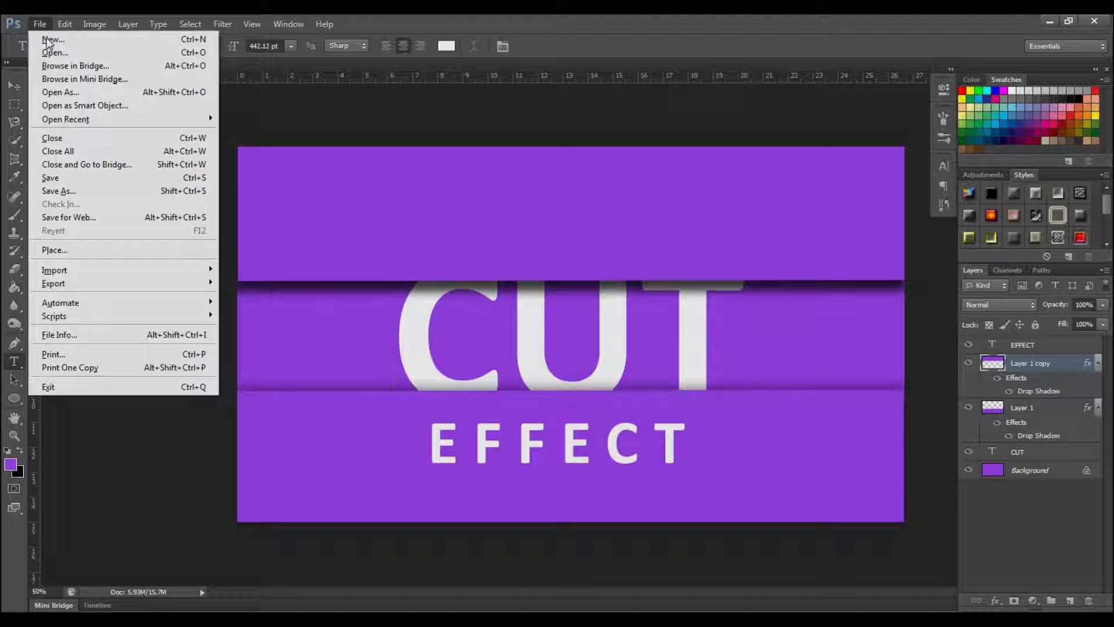
left_click(50, 37)
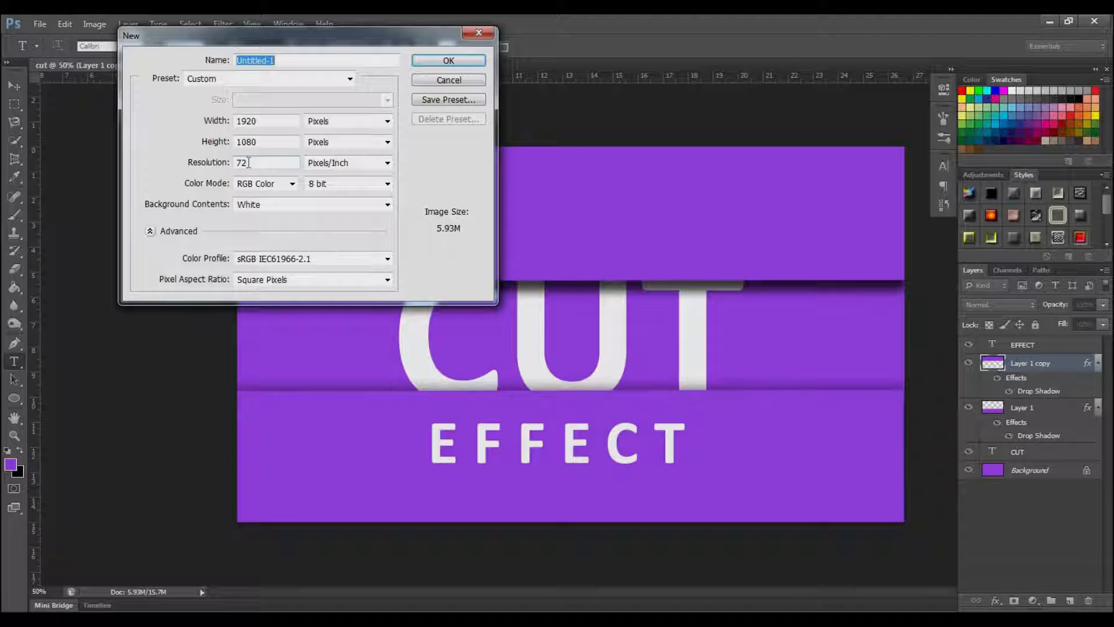
left_click(293, 184)
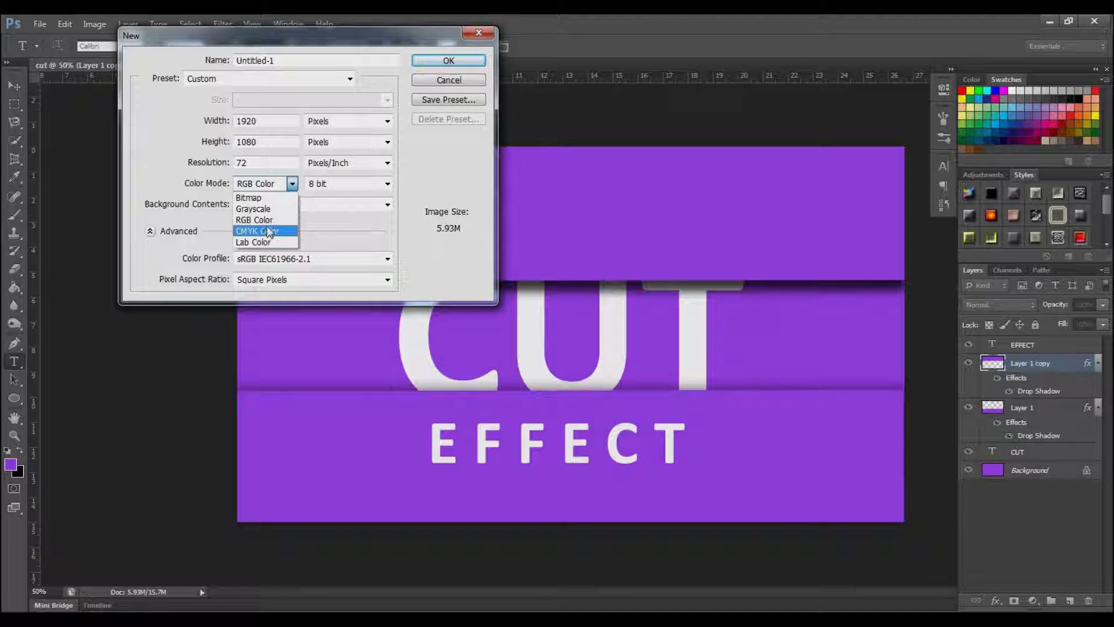
left_click(291, 184)
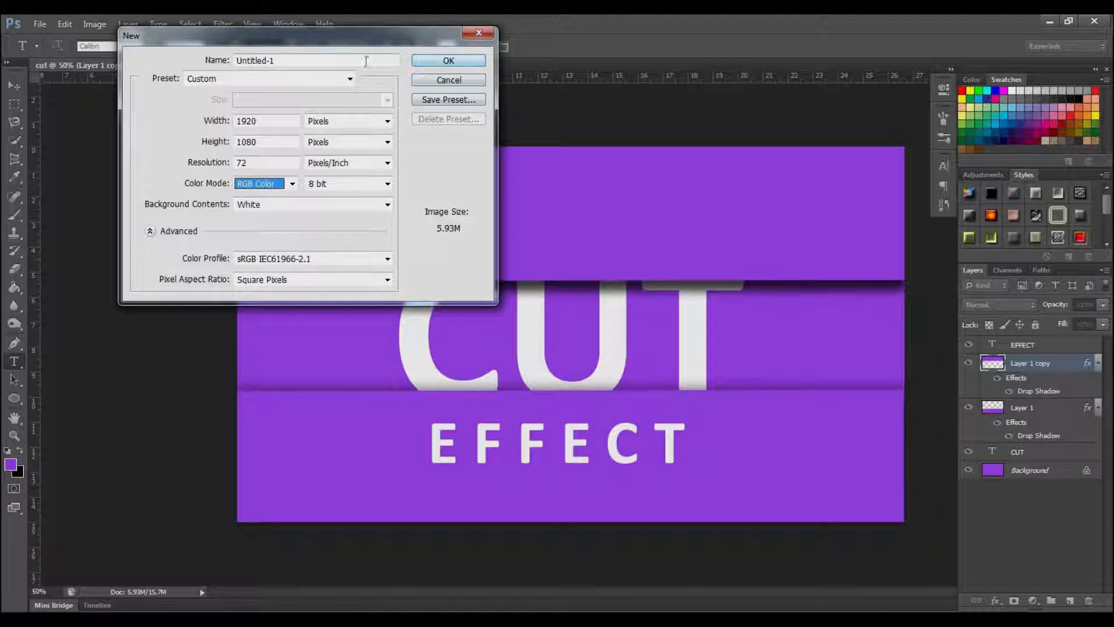
left_click(434, 61)
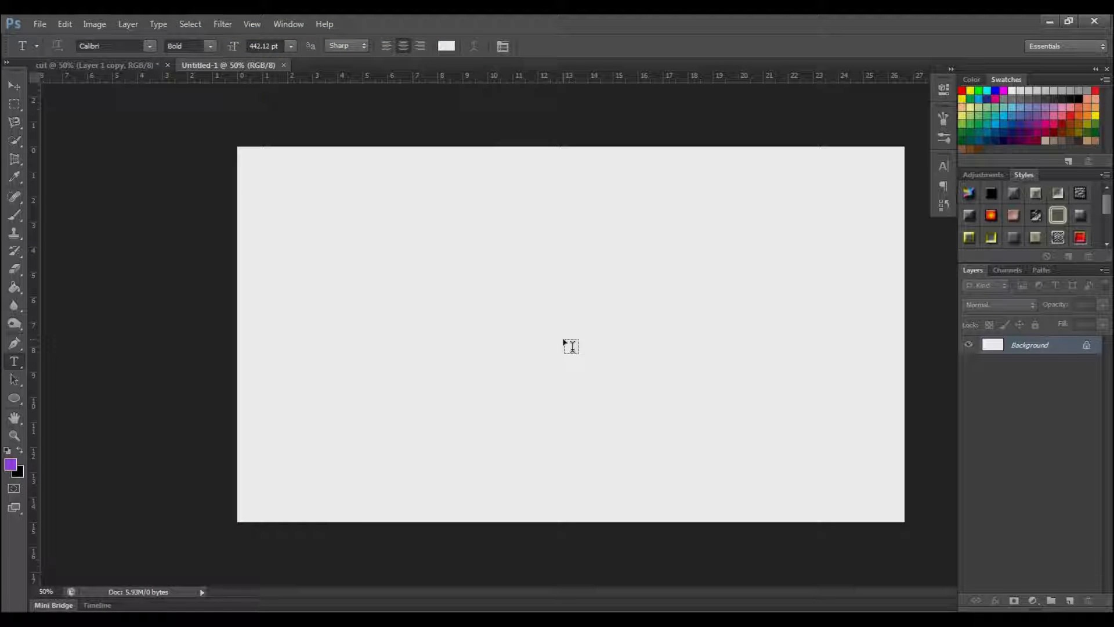
left_click(15, 287)
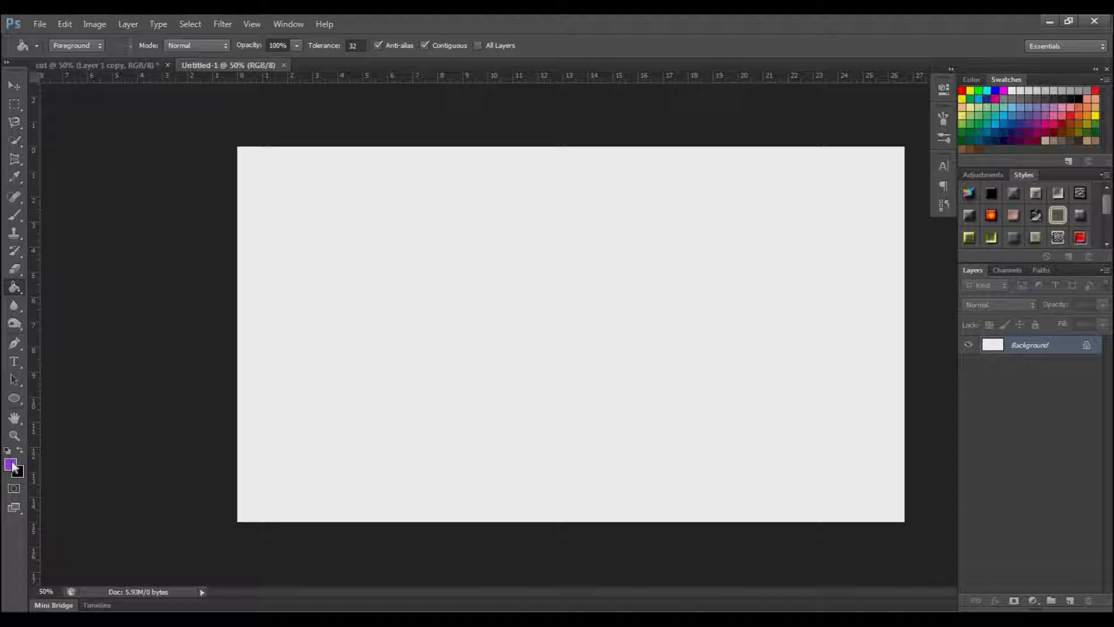
left_click(458, 342)
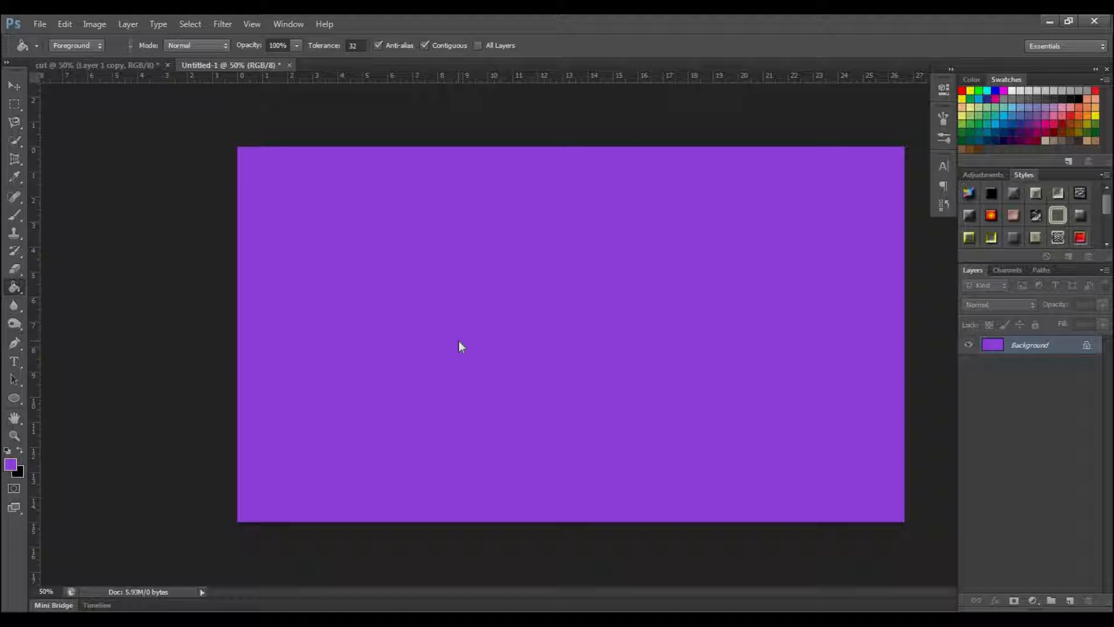
Add white text reading "CUT" and move it near the middle of the canvas
left_click(17, 364)
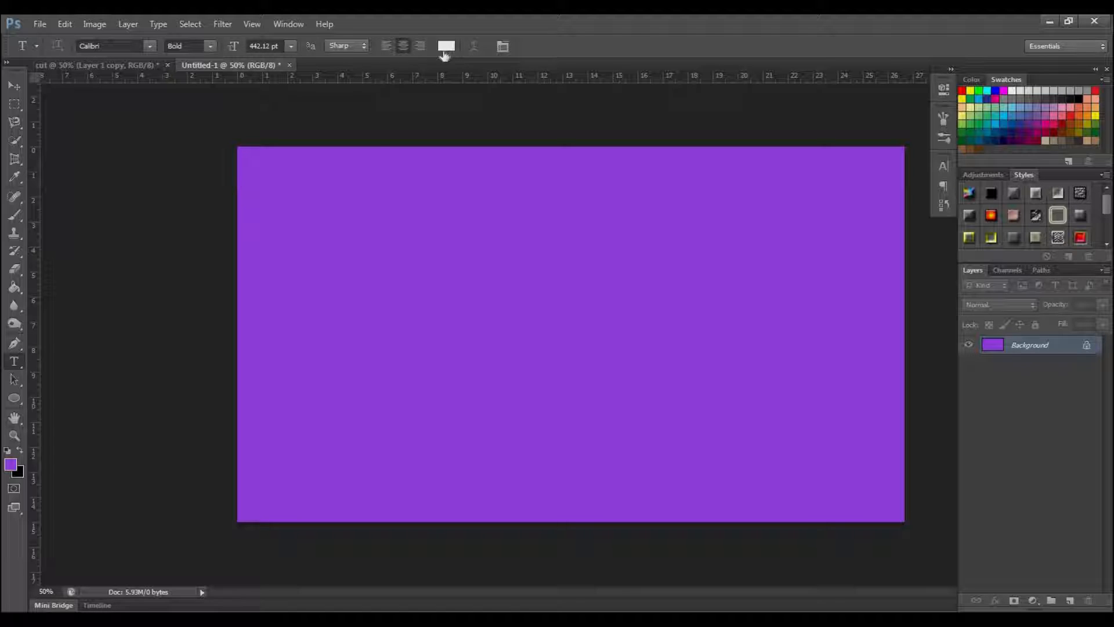
left_click(271, 298)
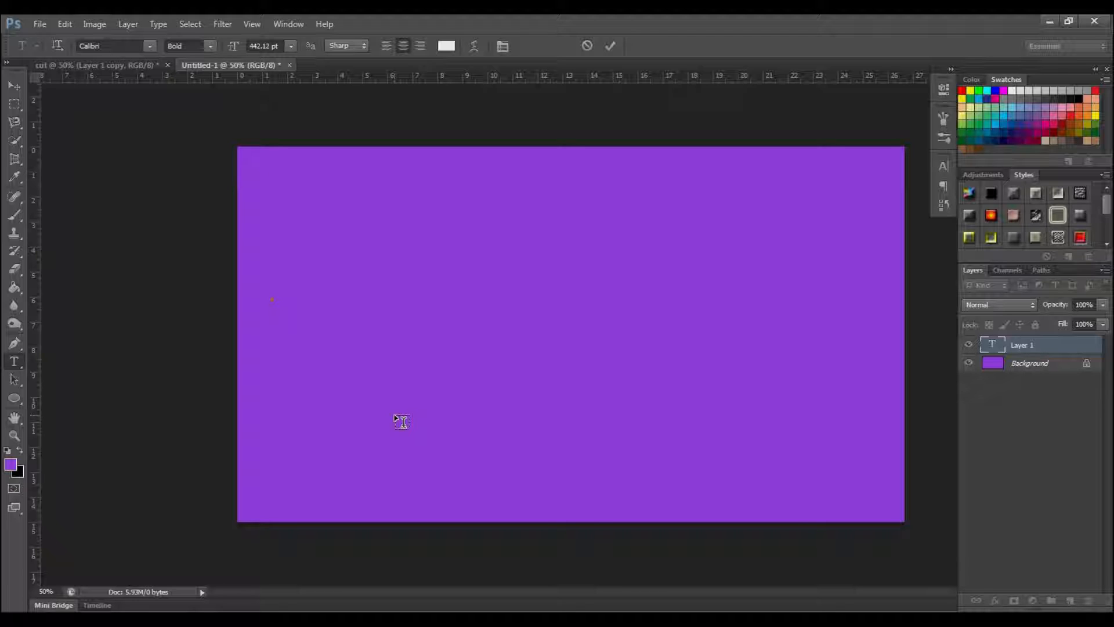
type("C")
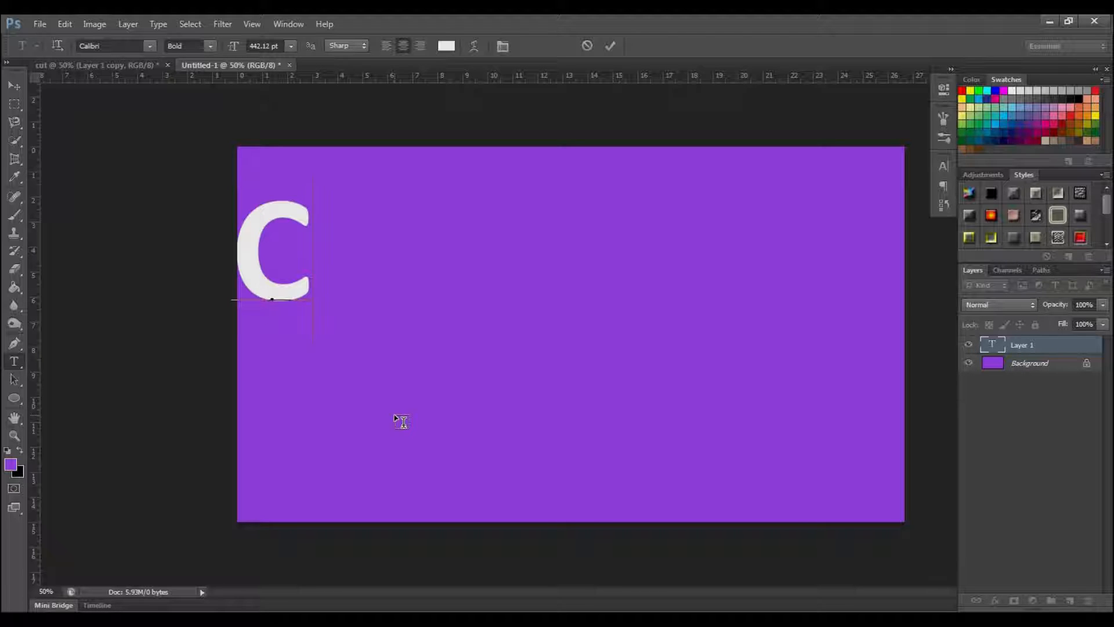
type("UT")
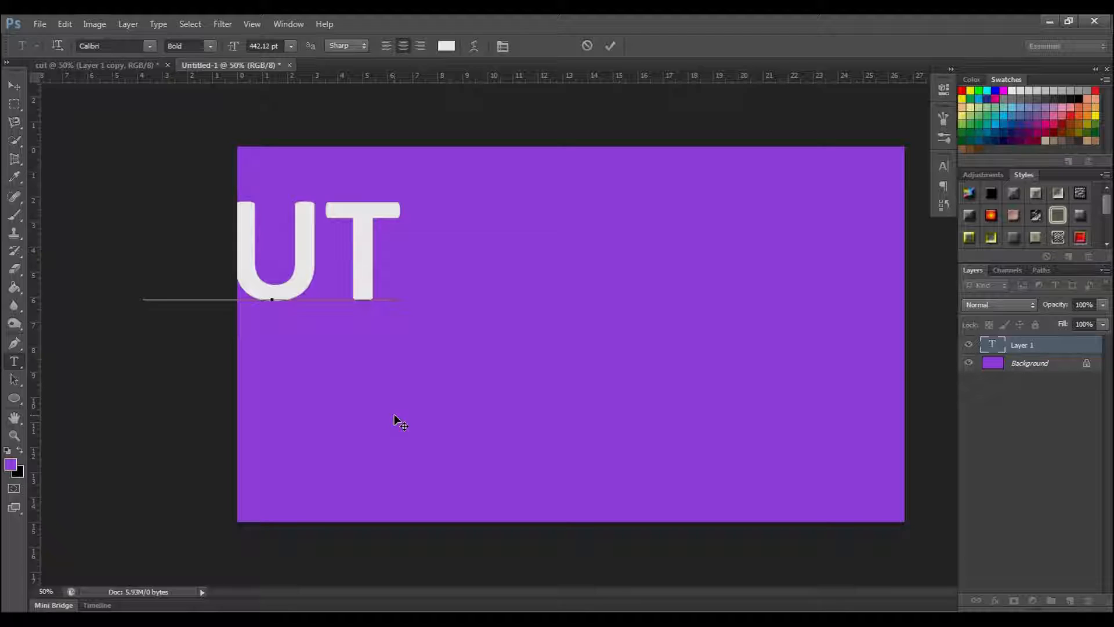
key("ctrl")
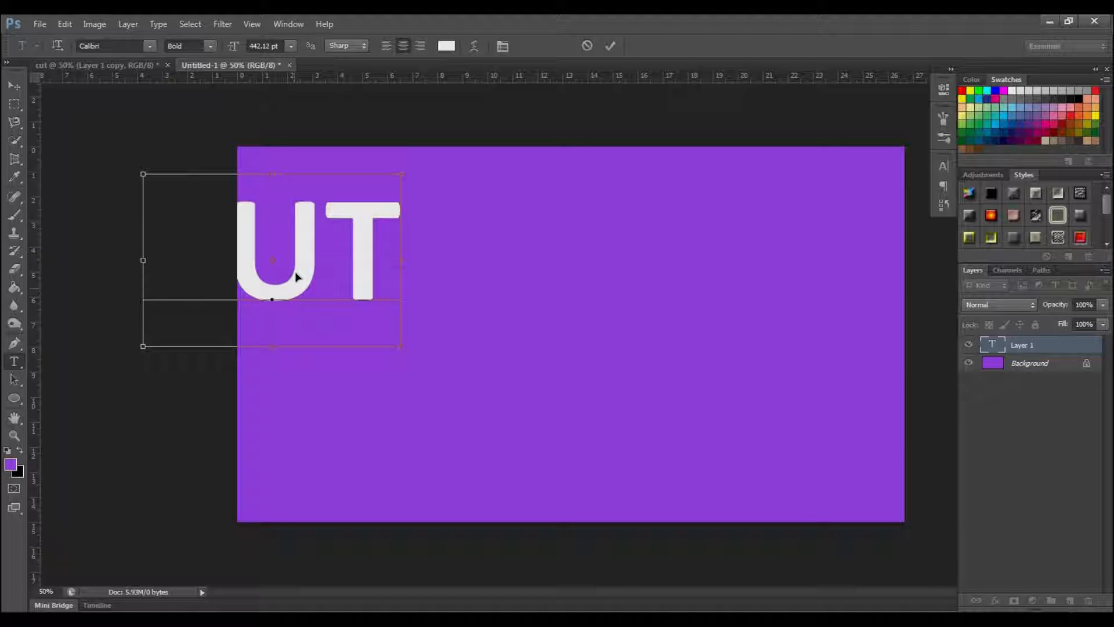
left_click_drag(296, 277, 548, 327)
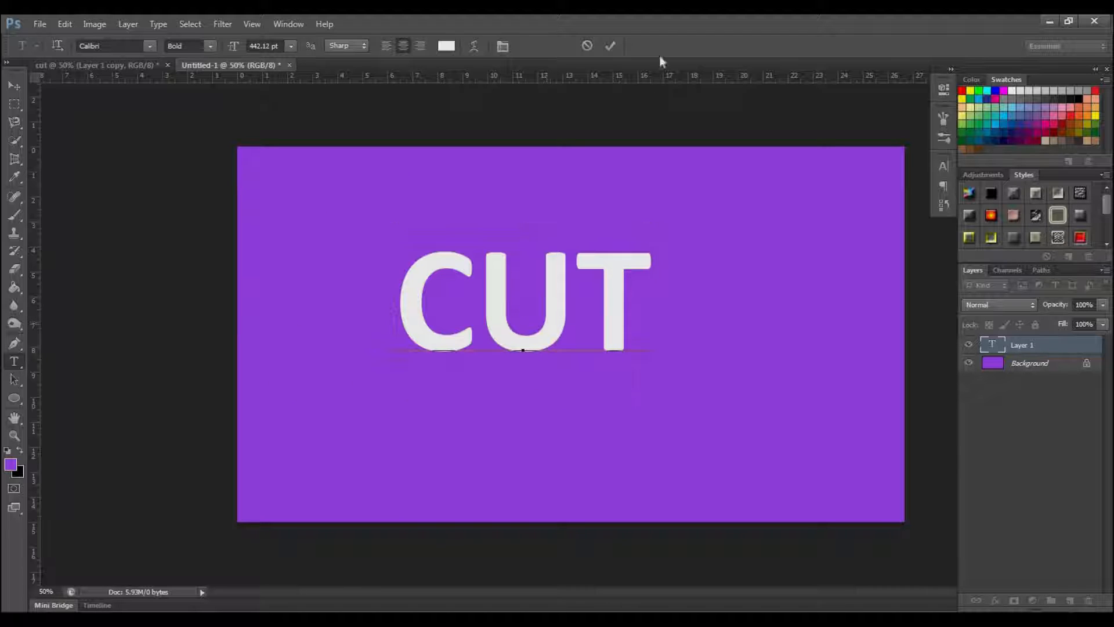
left_click(611, 45)
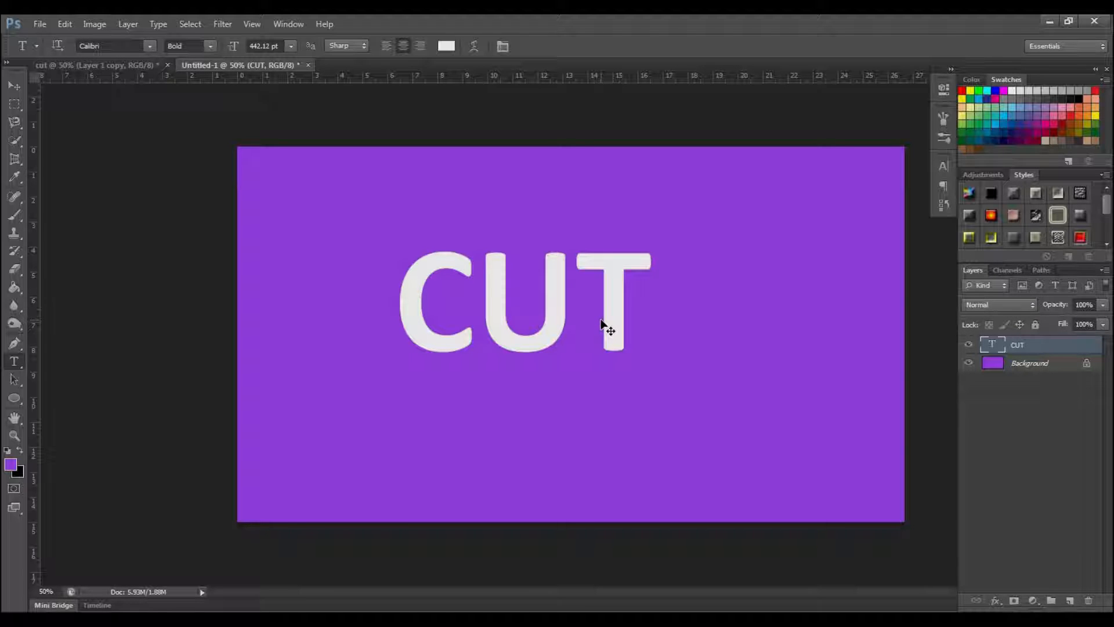
Center the CUT text vertically and horizontally on the whole canvas, then clear the selection
key("ctrl+a")
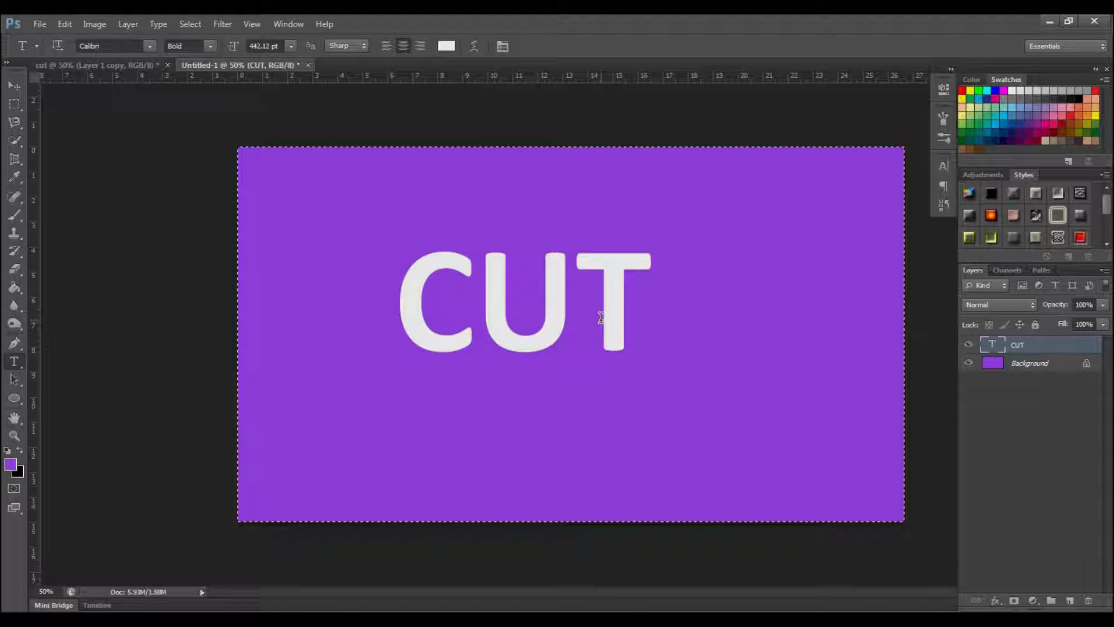
left_click(15, 86)
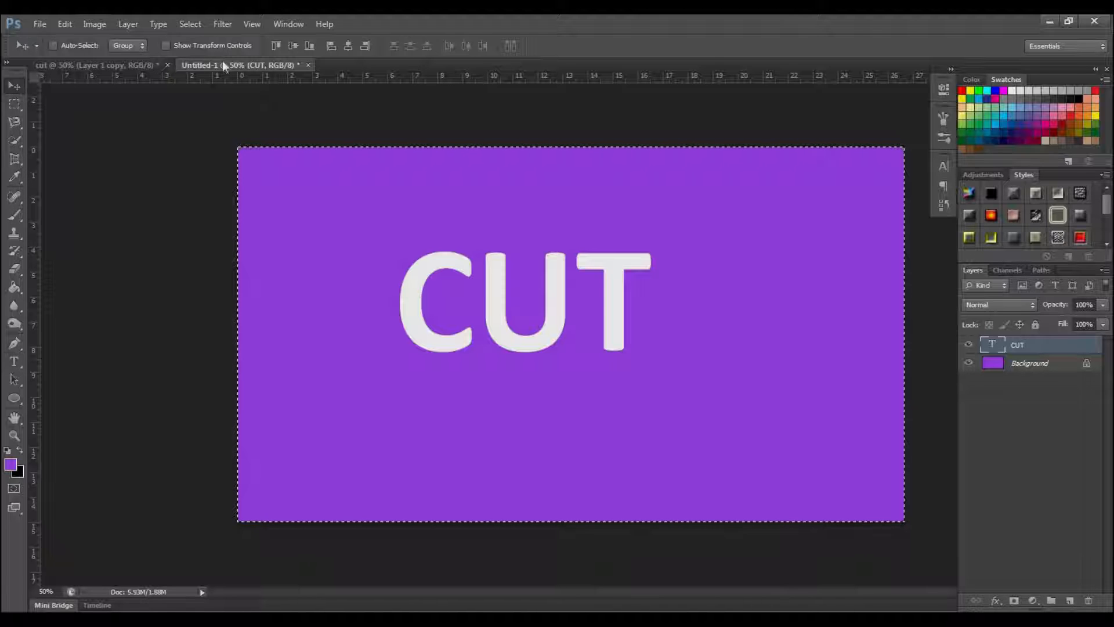
left_click(292, 45)
left_click(350, 45)
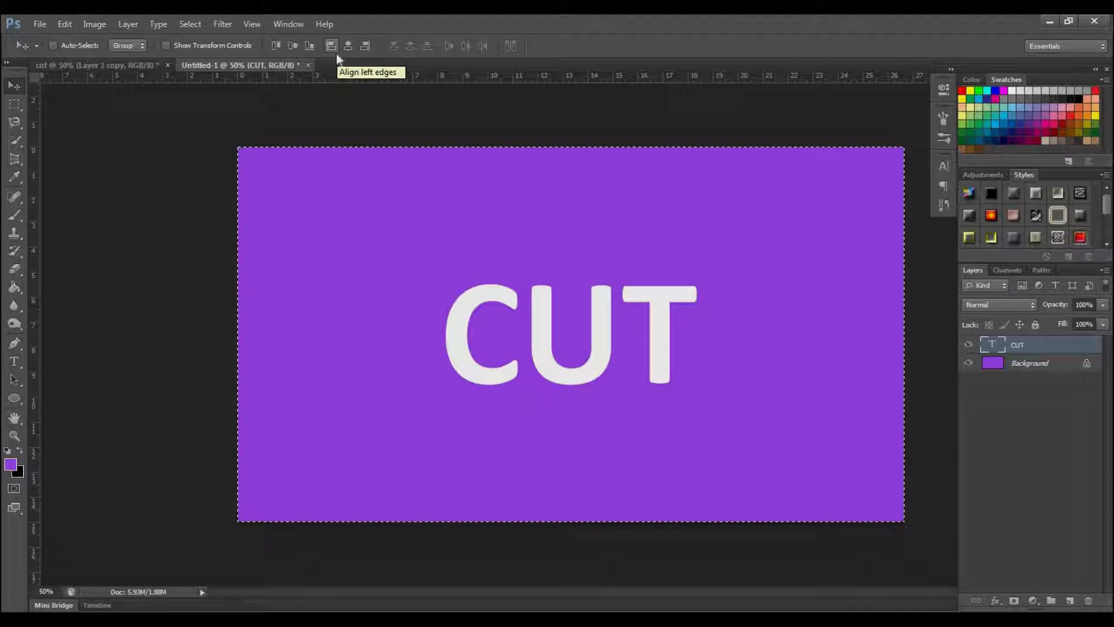
key("ctrl+d")
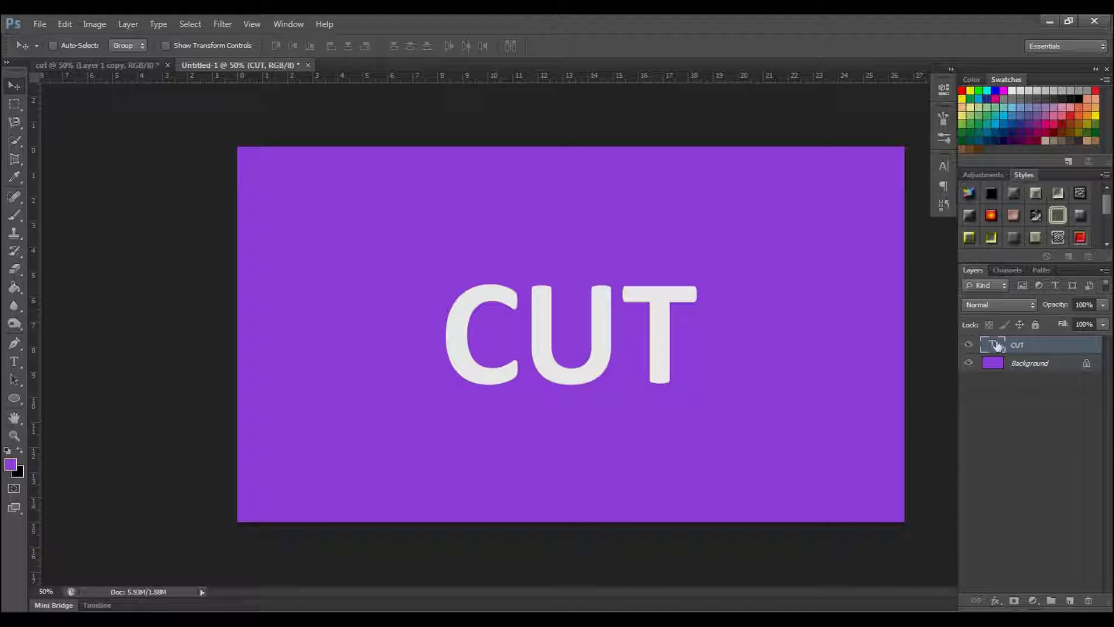
Add a purple-filled layer above the CUT text and shift it down and to the right to expose part of the letters
left_click(1069, 601)
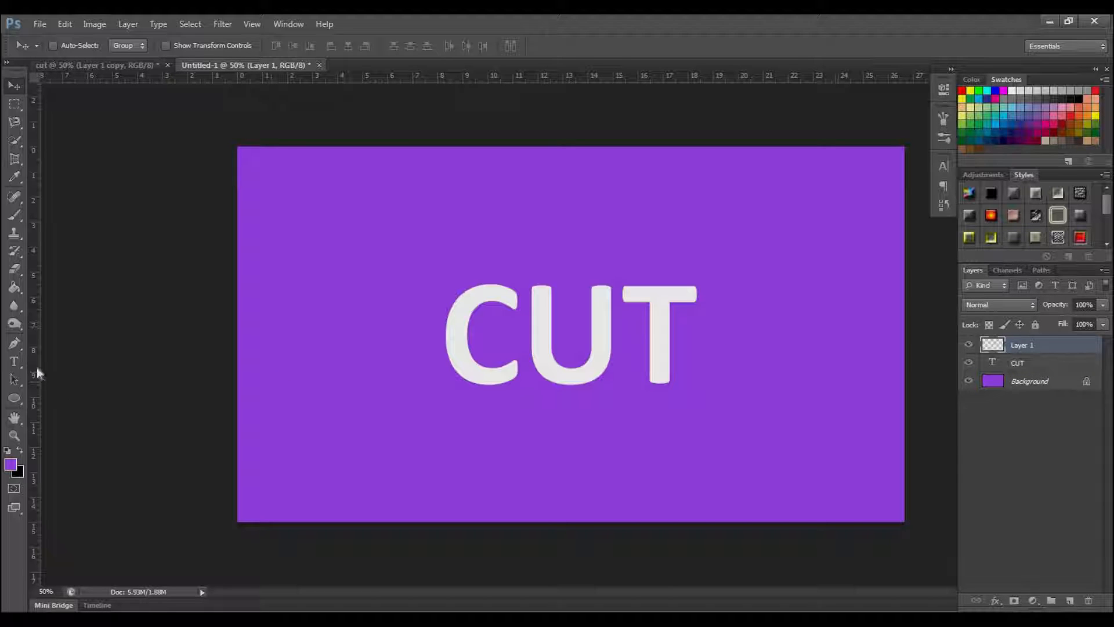
left_click(14, 287)
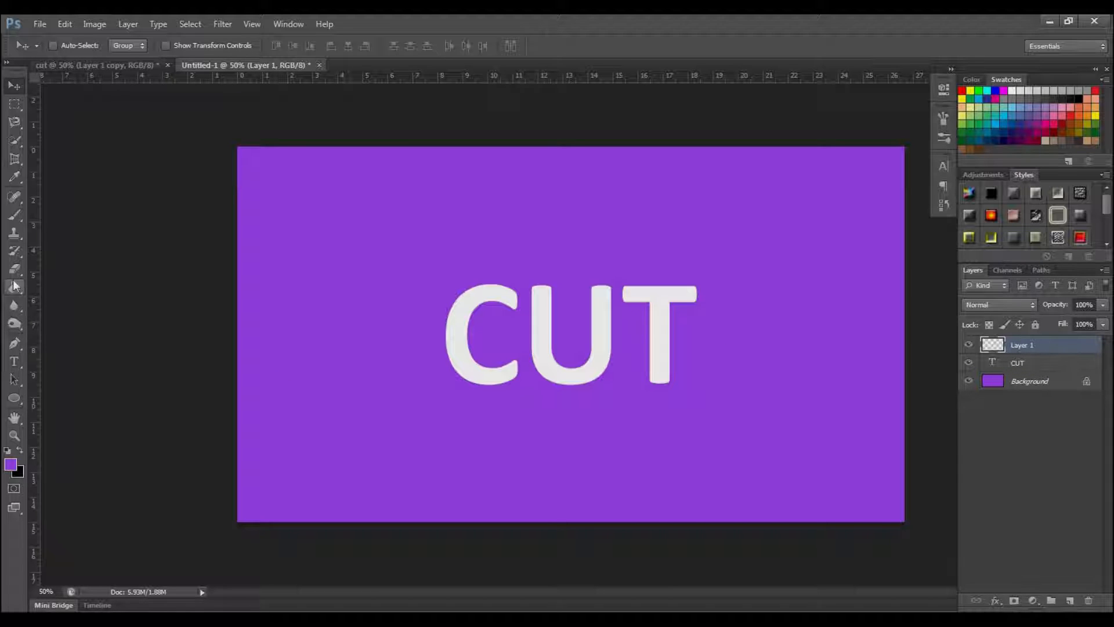
left_click(506, 284)
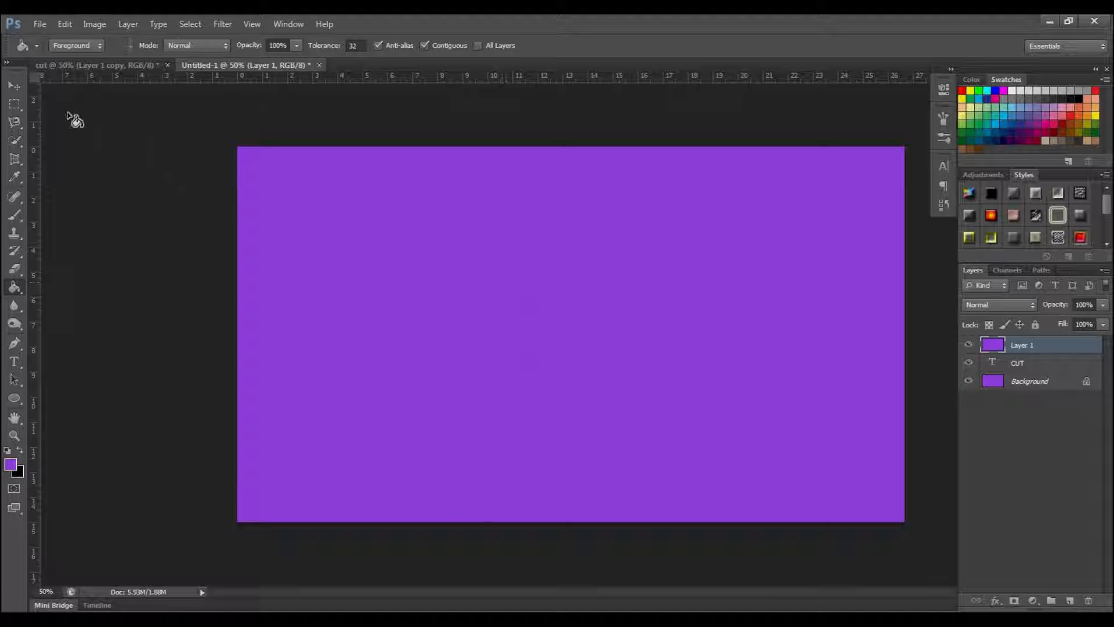
left_click(15, 85)
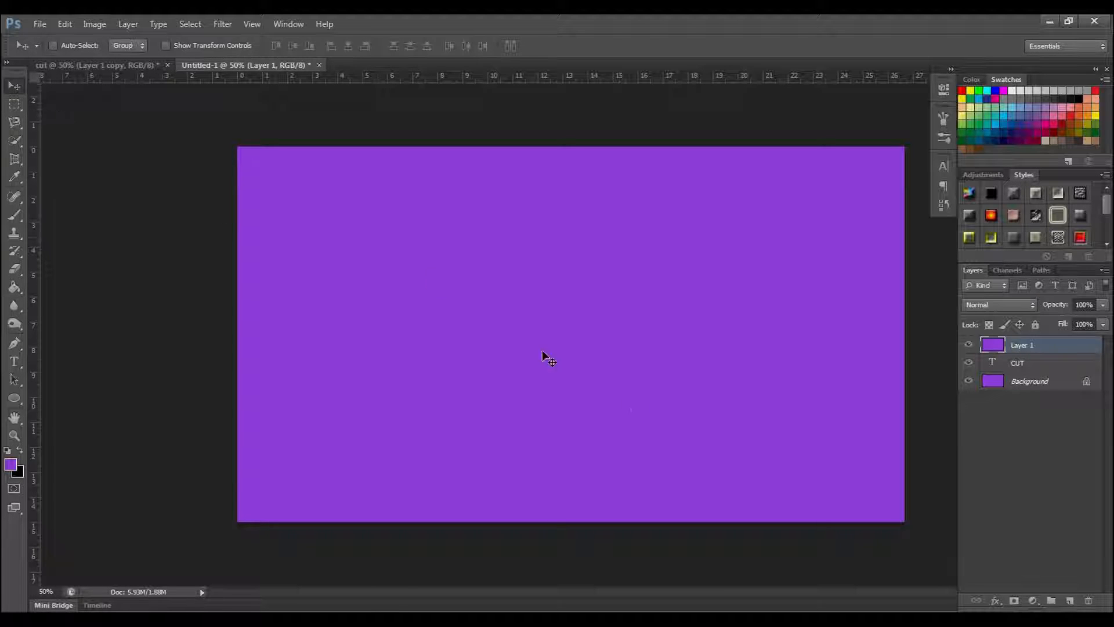
left_click_drag(391, 251, 623, 402)
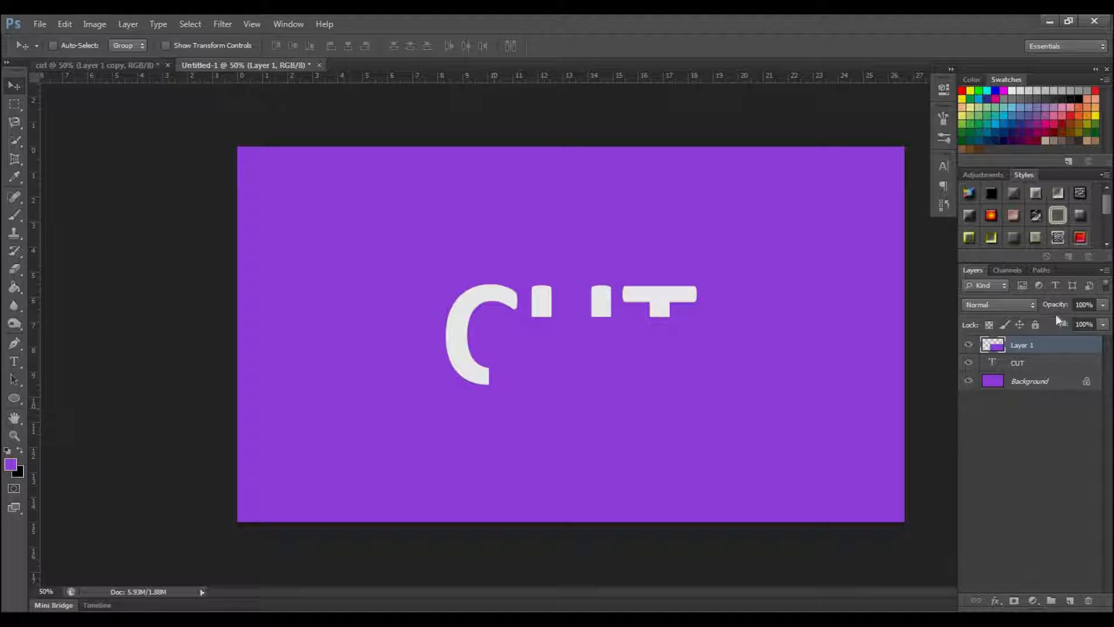
Apply a drop shadow to Layer 1 with distance 29 px, spread 40% and size 76 px
right_click(1015, 347)
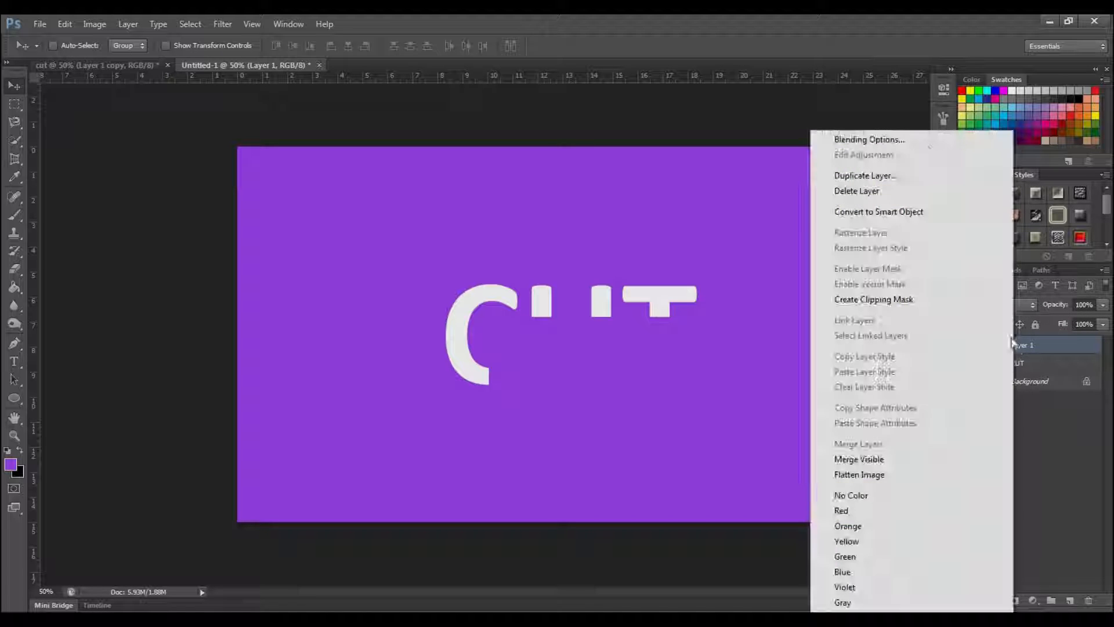
left_click(891, 140)
left_click_drag(273, 344, 252, 5)
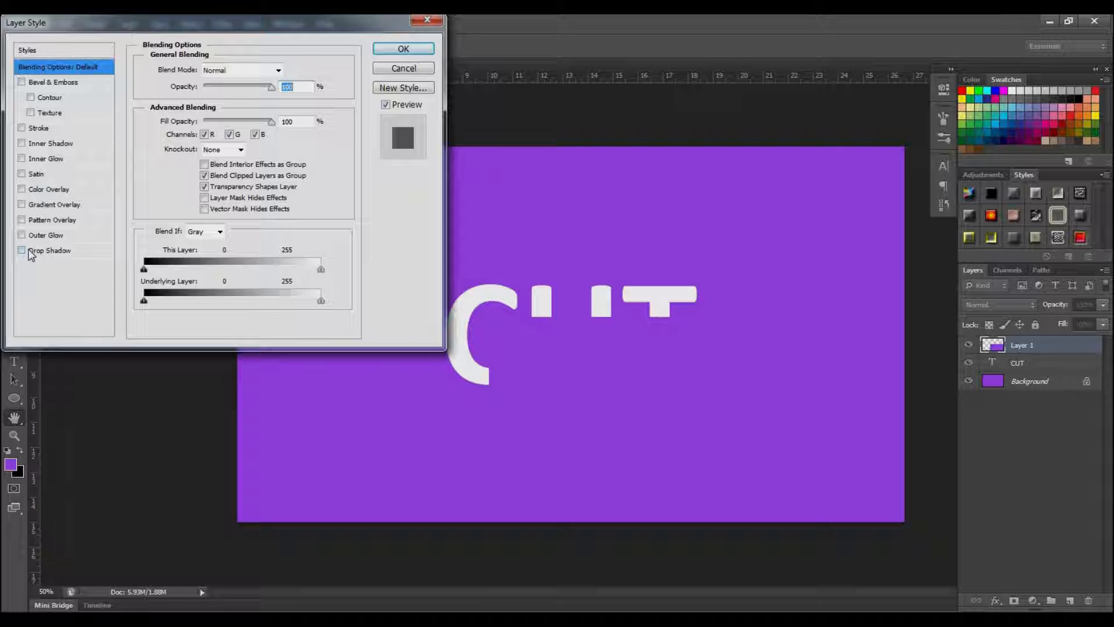
left_click(34, 251)
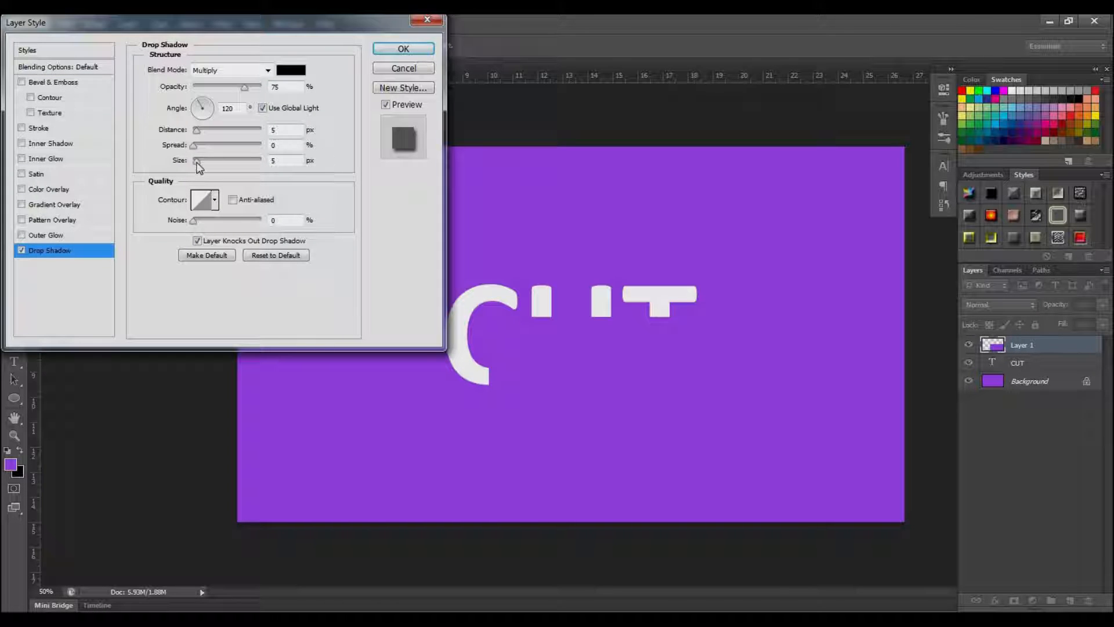
left_click_drag(197, 162, 221, 146)
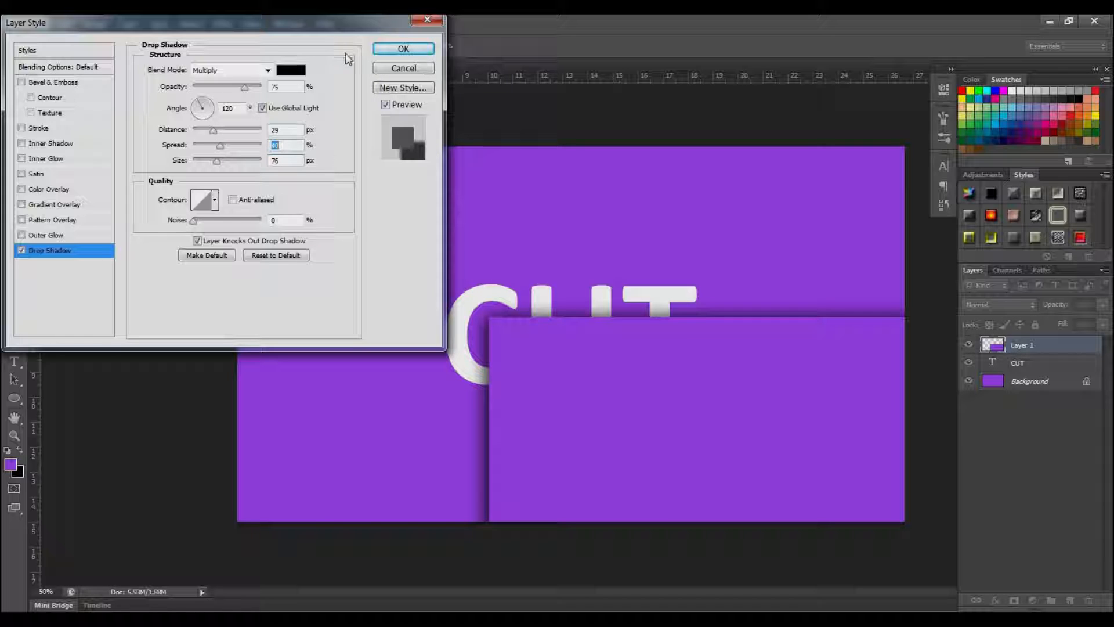
left_click(391, 55)
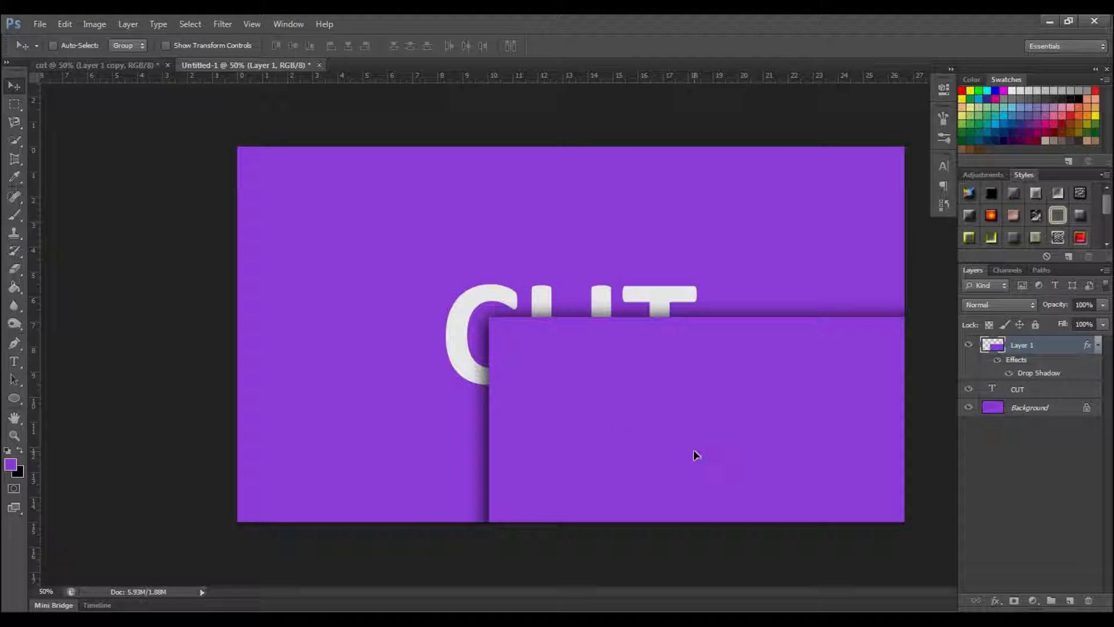
Reposition Layer 1 to span the canvas's full width, with its upper edge cutting across the bottom of the CUT letters
key("ctrl+t")
left_click_drag(538, 450, 479, 500)
left_click_drag(533, 456, 534, 455)
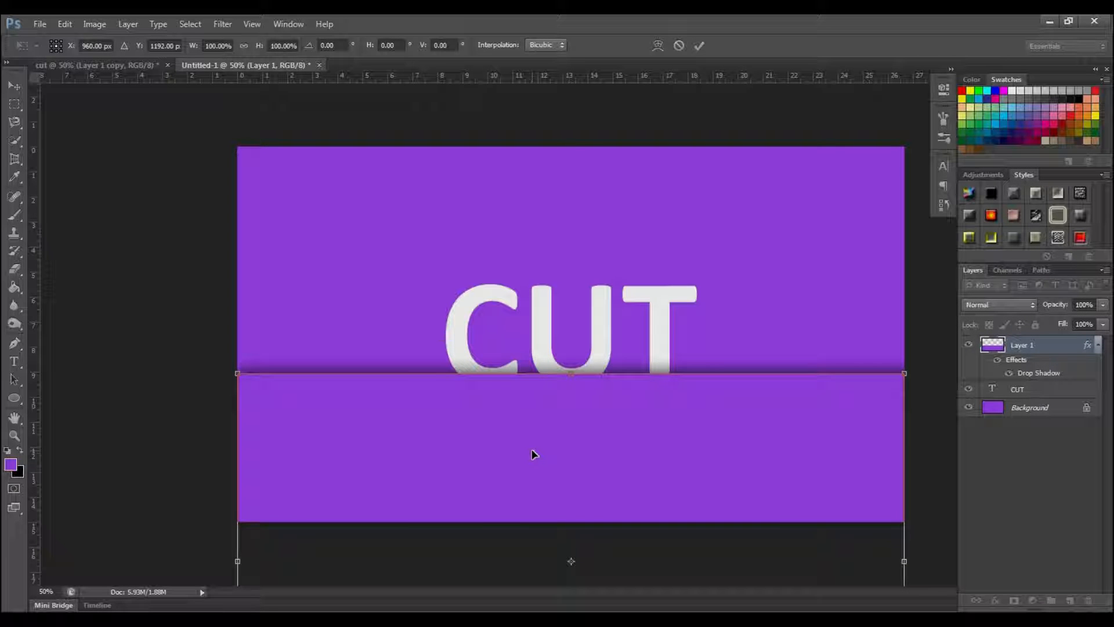
key("Return")
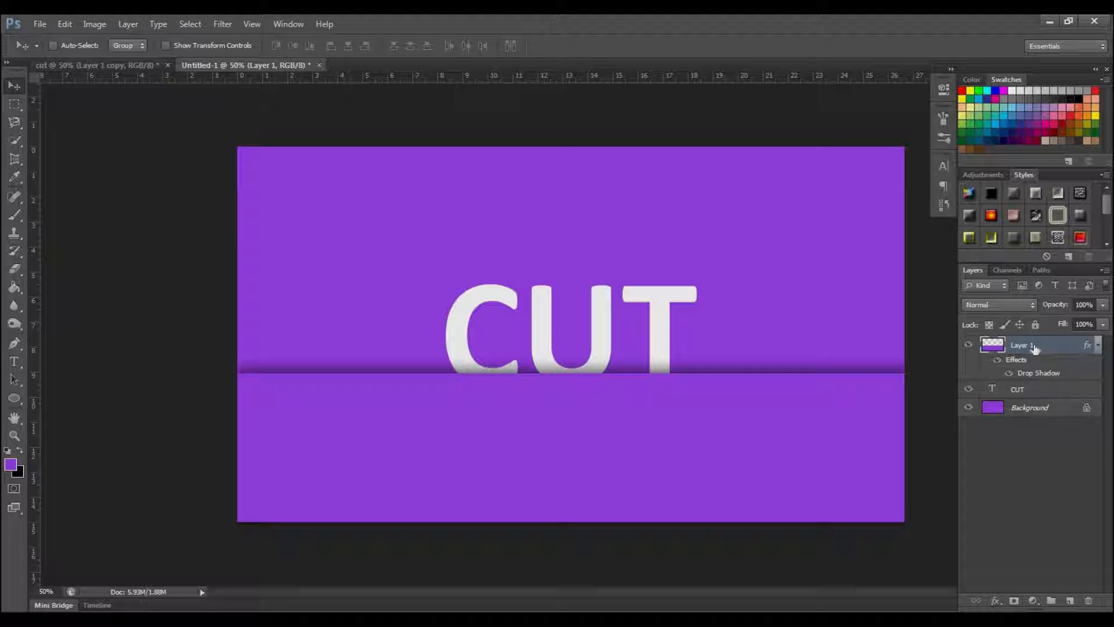
Duplicate Layer 1 and move the copy up to cover the tops of the CUT letters
key("ctrl+j")
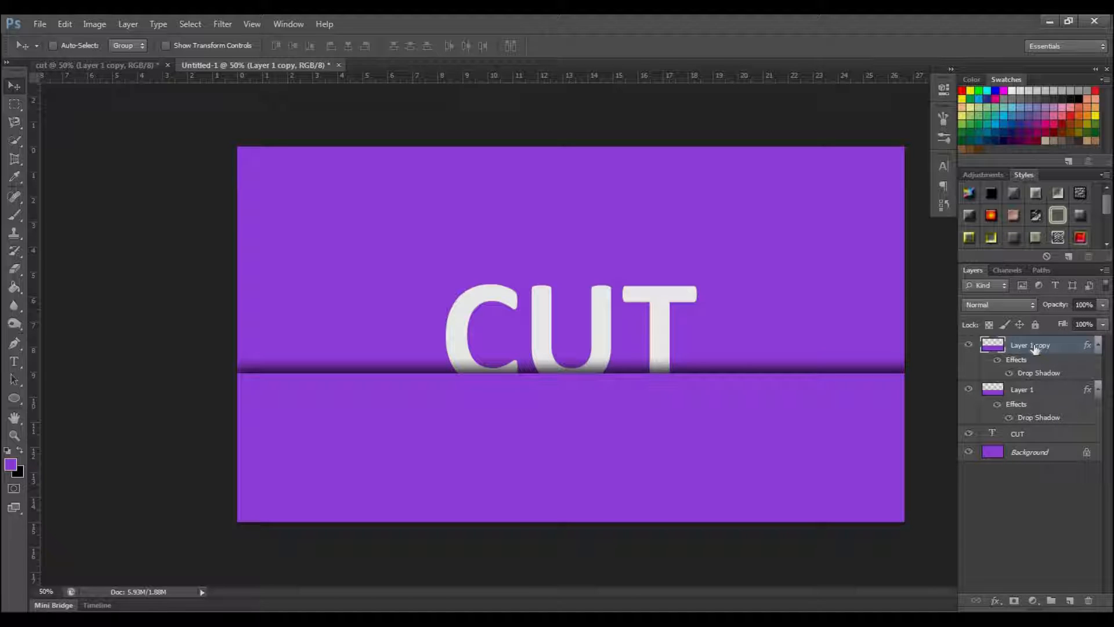
left_click_drag(596, 422, 570, 102)
left_click_drag(547, 336, 567, 266)
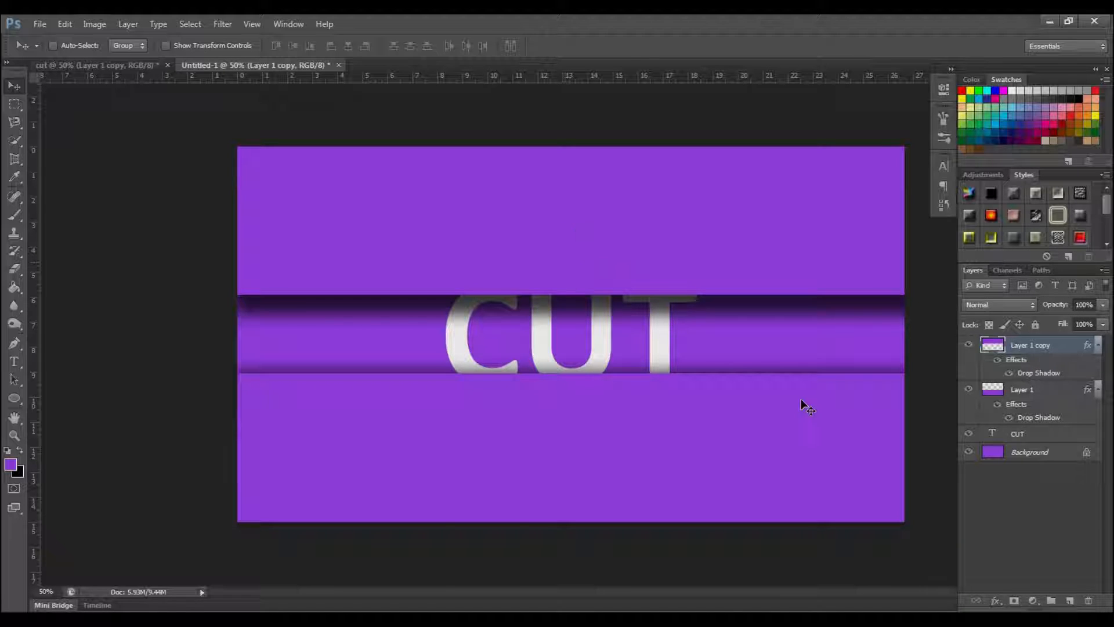
Set the drop shadow of Layer 1 copy to distance 51 px, spread 7% and size 92 px
right_click(1022, 344)
left_click(1028, 514)
double_click(1043, 374)
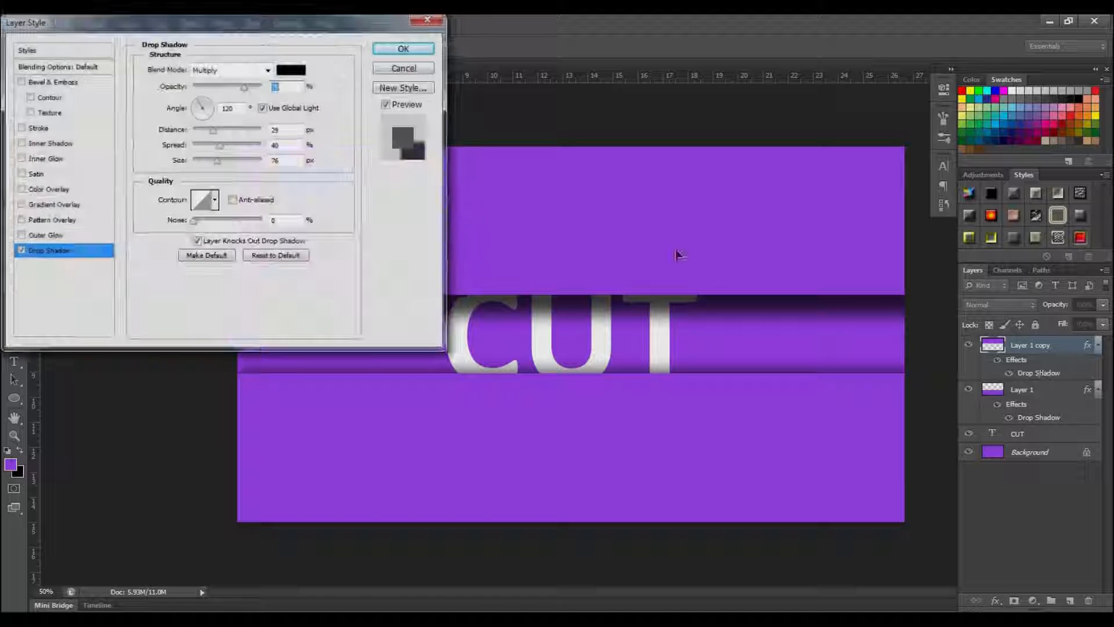
left_click_drag(268, 21, 232, 318)
left_click_drag(469, 93, 940, 17)
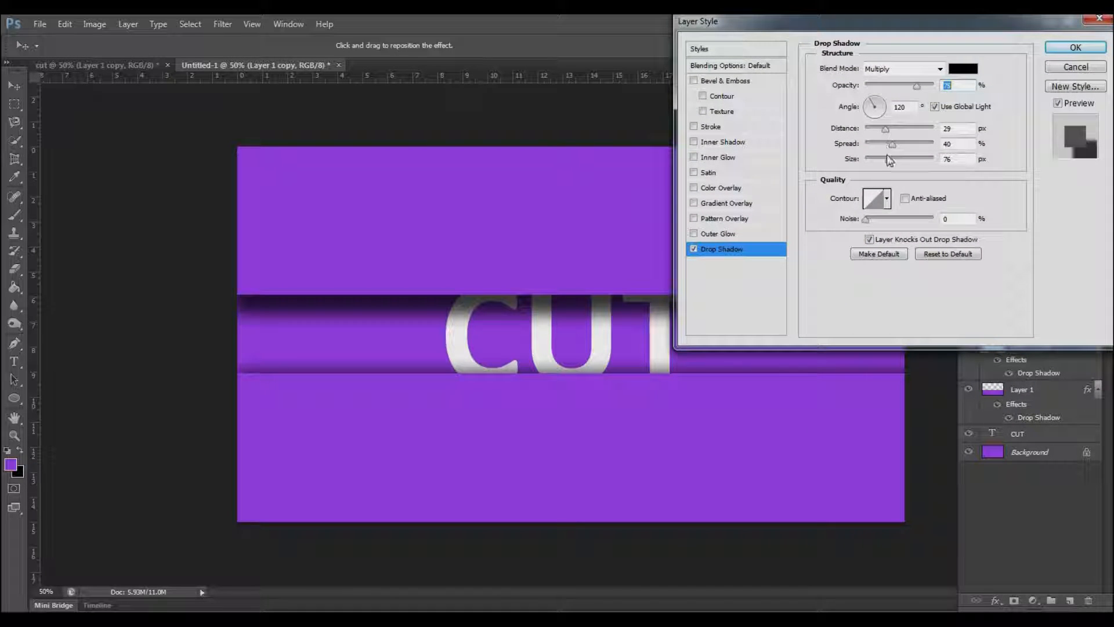
left_click_drag(888, 160, 870, 146)
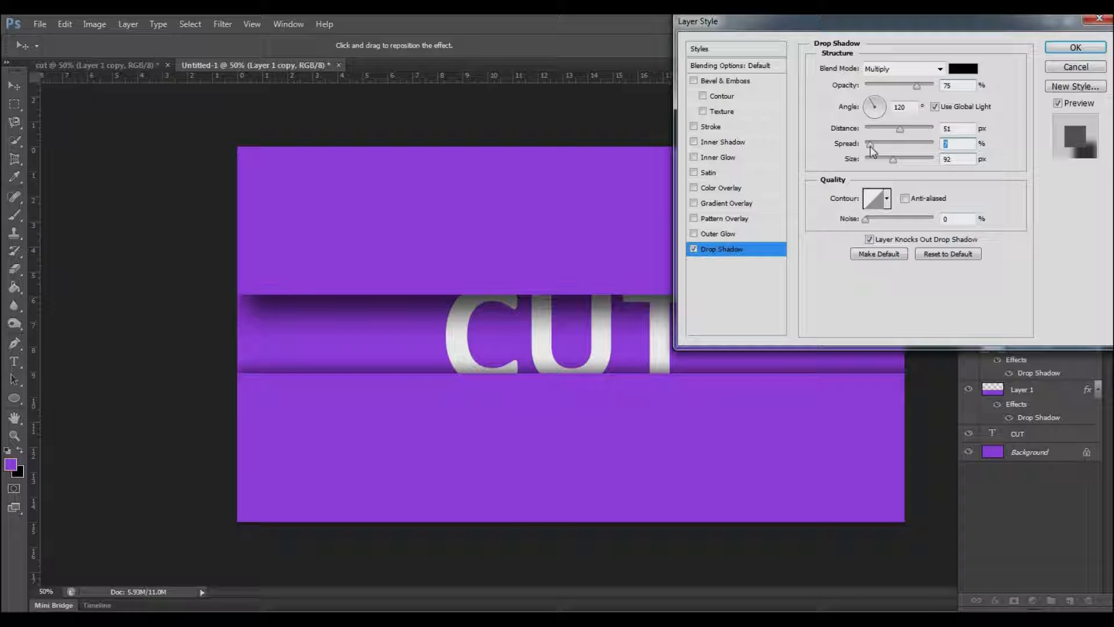
left_click(1066, 51)
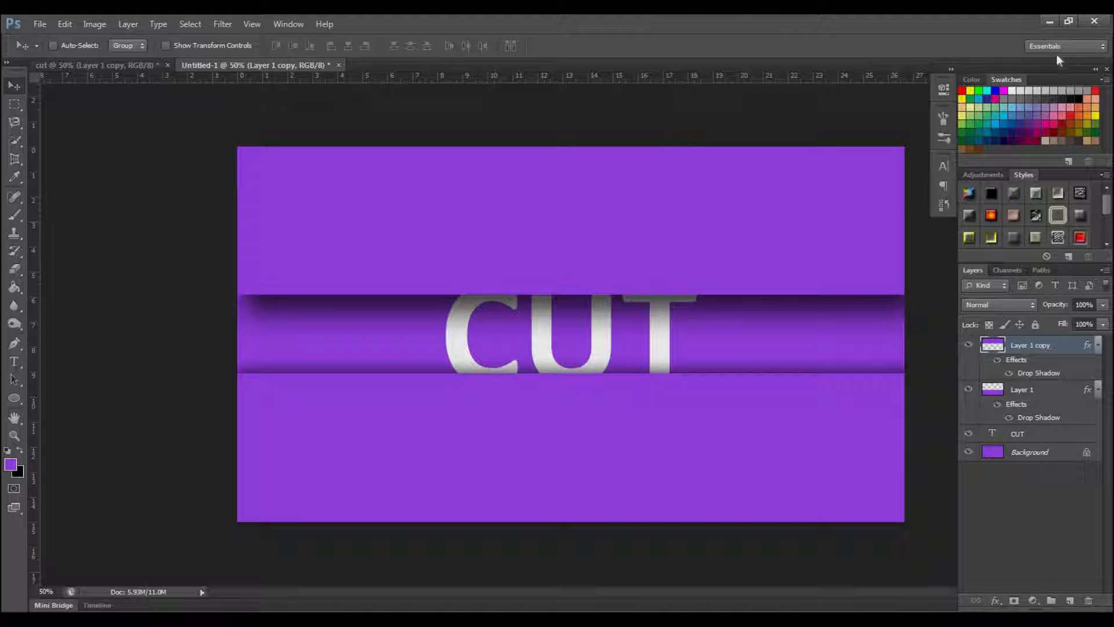